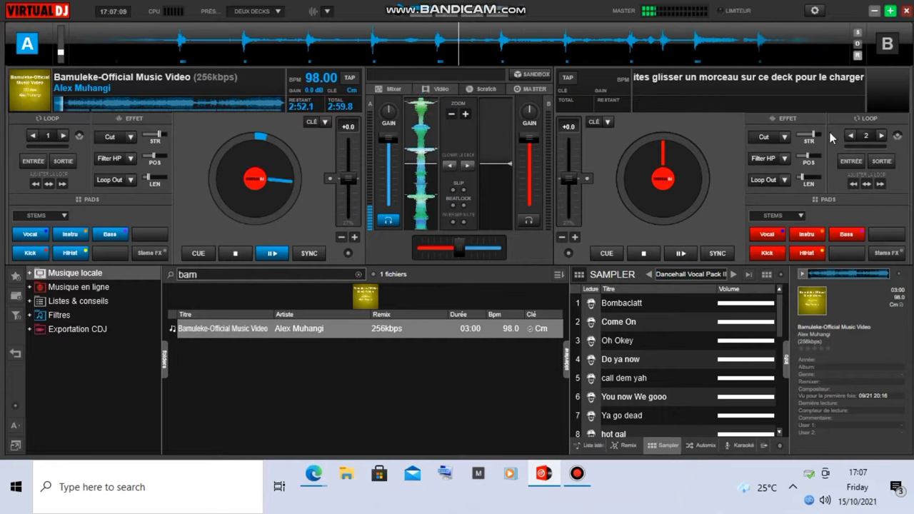
# - Open the settings window on the Keyboard mapping page to add V as a new key
pyautogui.click(815, 11)
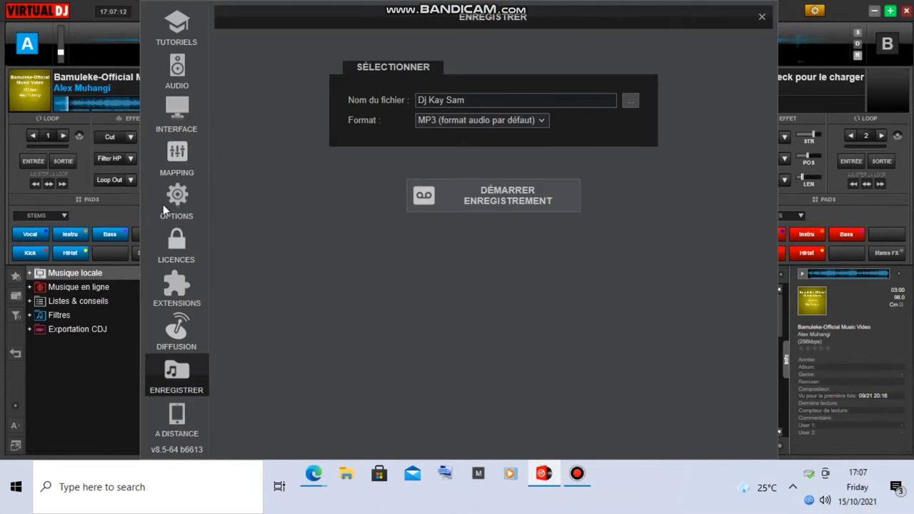
pyautogui.click(168, 172)
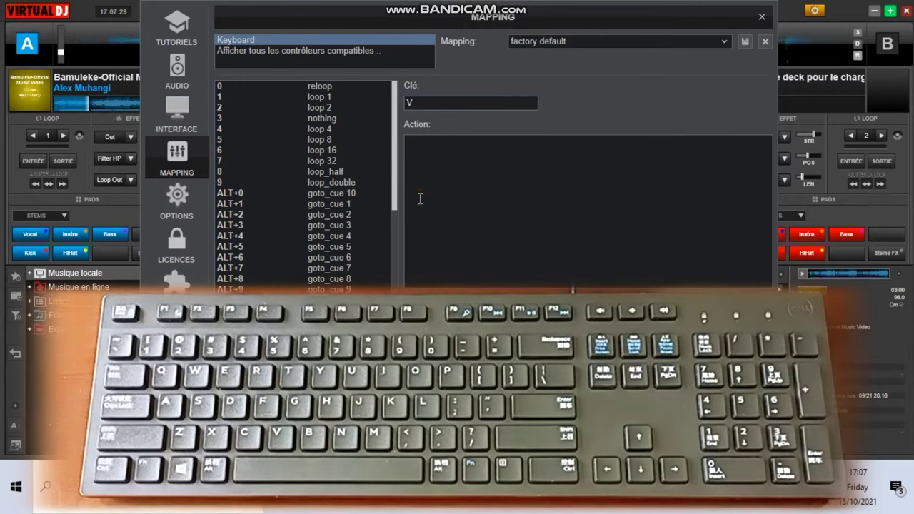
# - Give the V key the action crossfader=0%, correcting the misspelled command
pyautogui.click(420, 199)
pyautogui.write('cro')
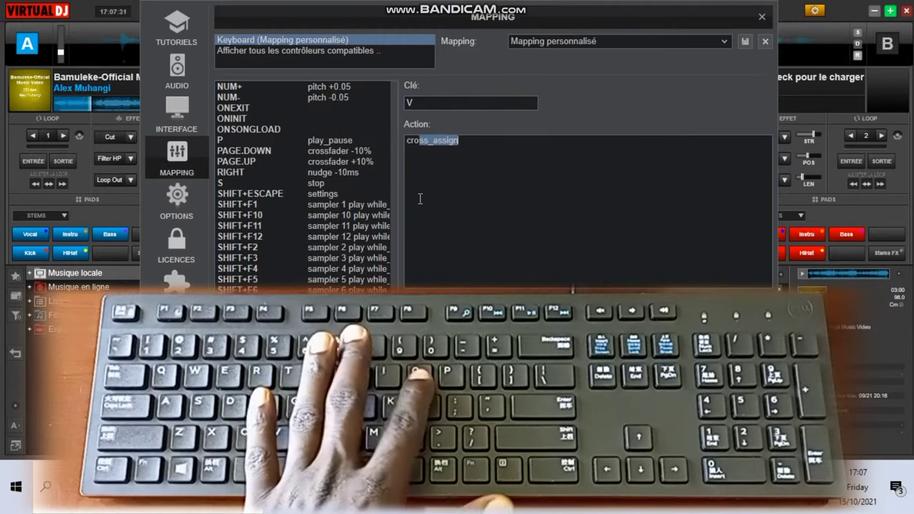
pyautogui.write('ssfaer')
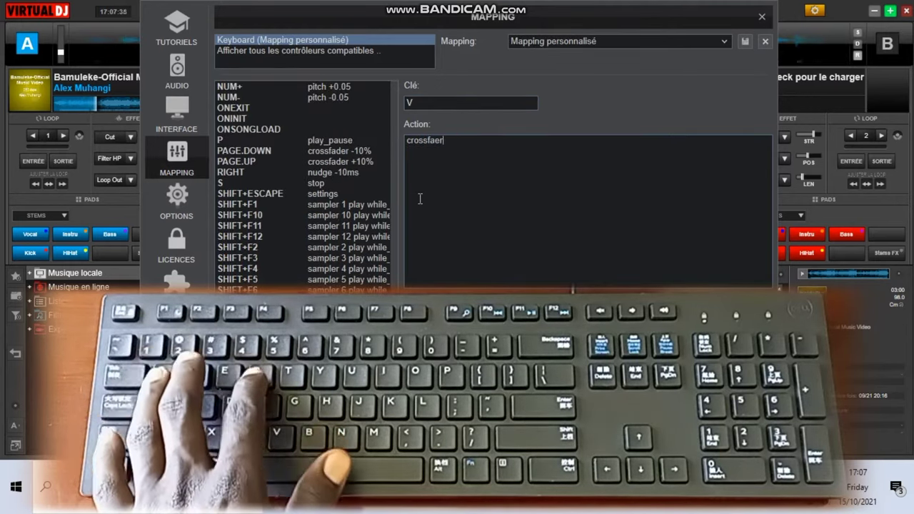
pyautogui.press('BackSpace')
pyautogui.press('BackSpace')
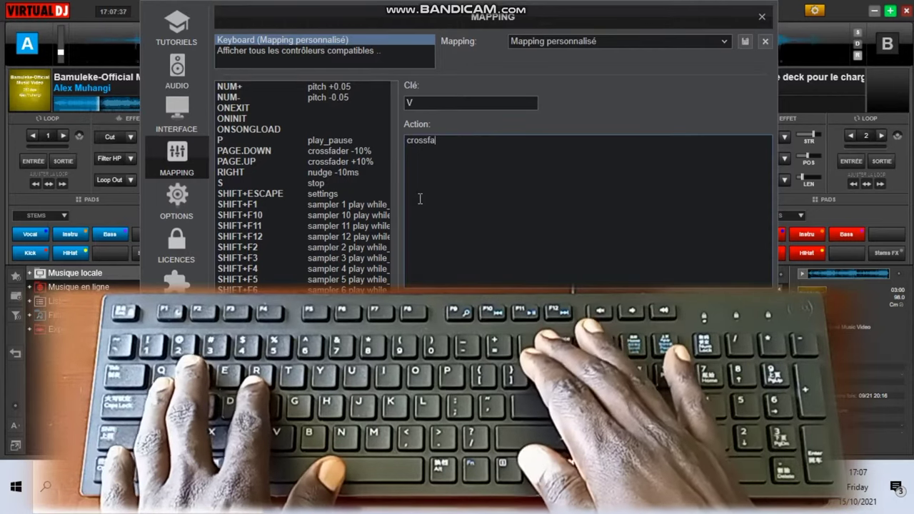
pyautogui.write('der')
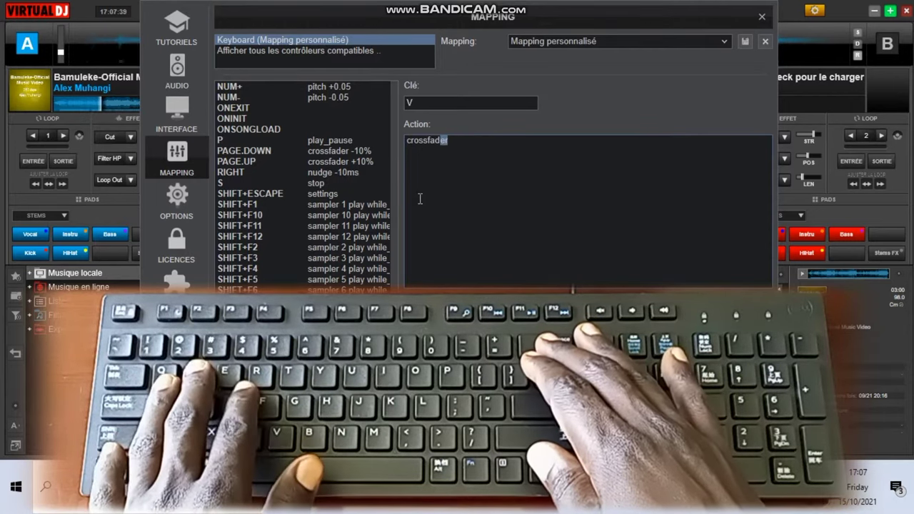
pyautogui.press('Return')
pyautogui.write('=')
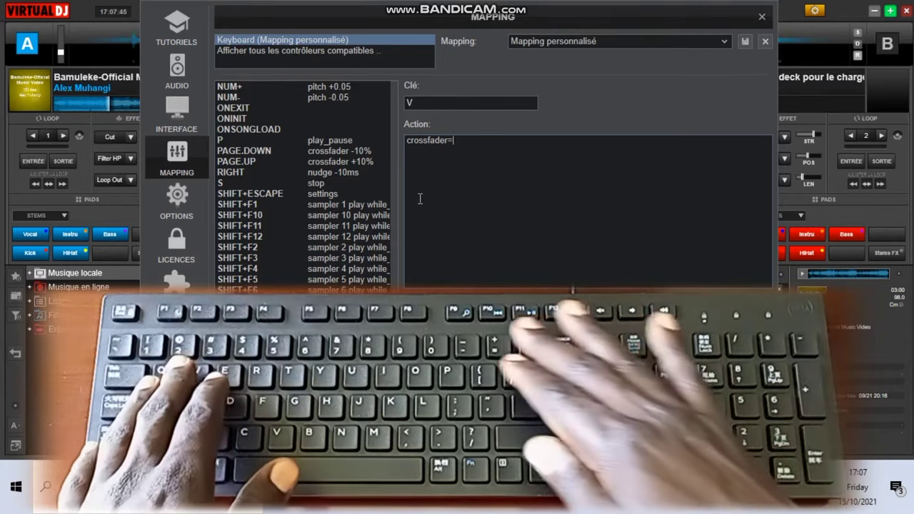
pyautogui.write('0%')
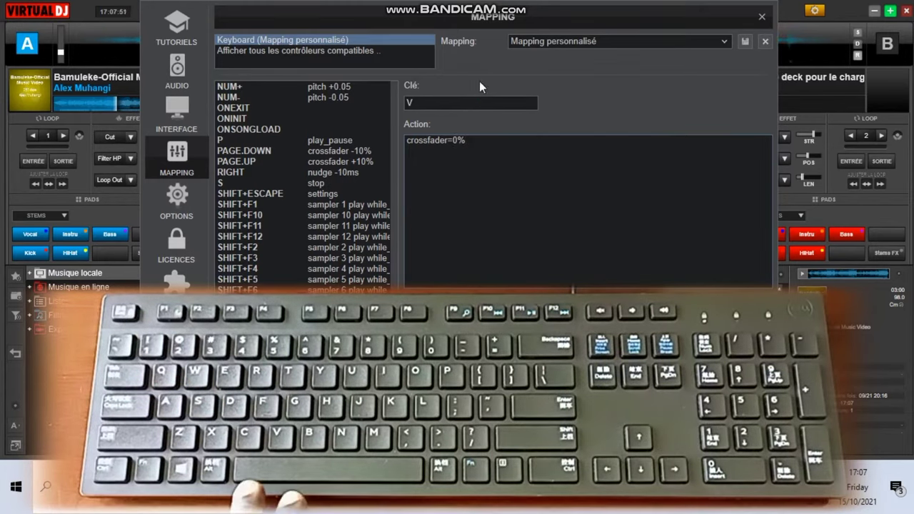
# - Add key B with the action crossfader=50%
pyautogui.press('b')
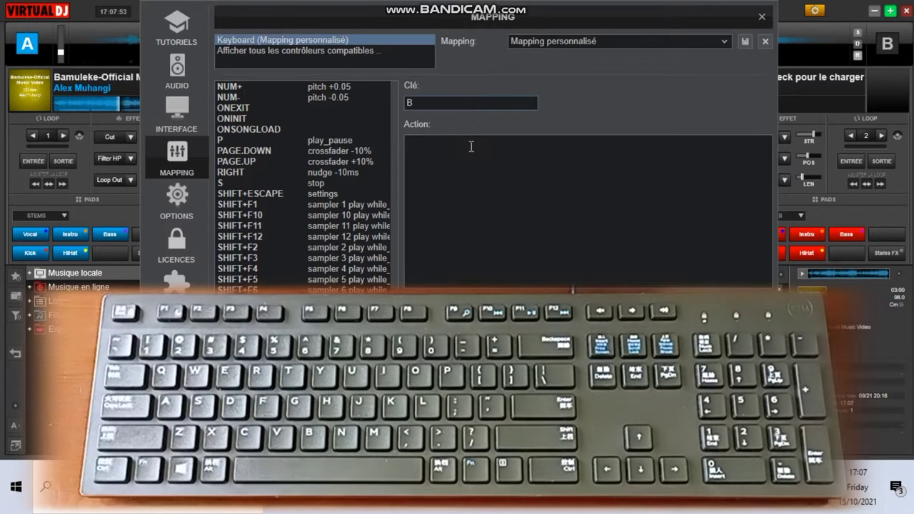
pyautogui.write('cr')
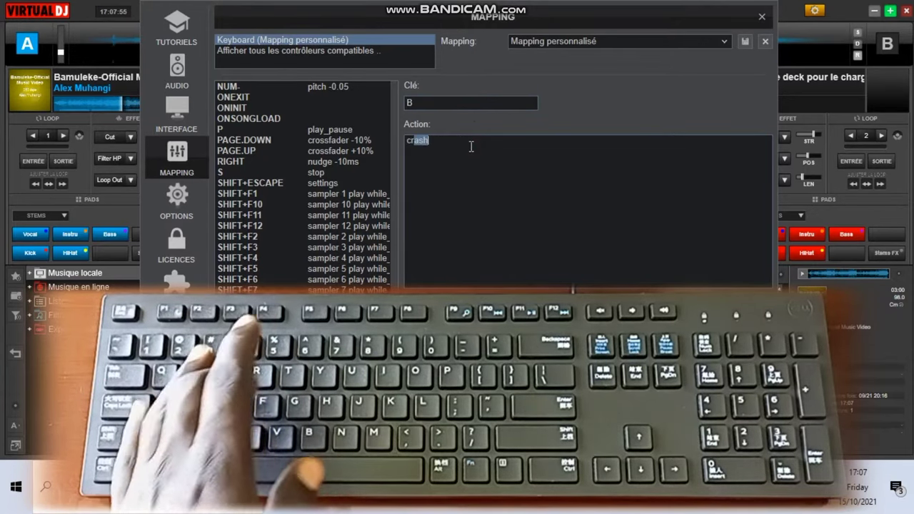
pyautogui.write('oss')
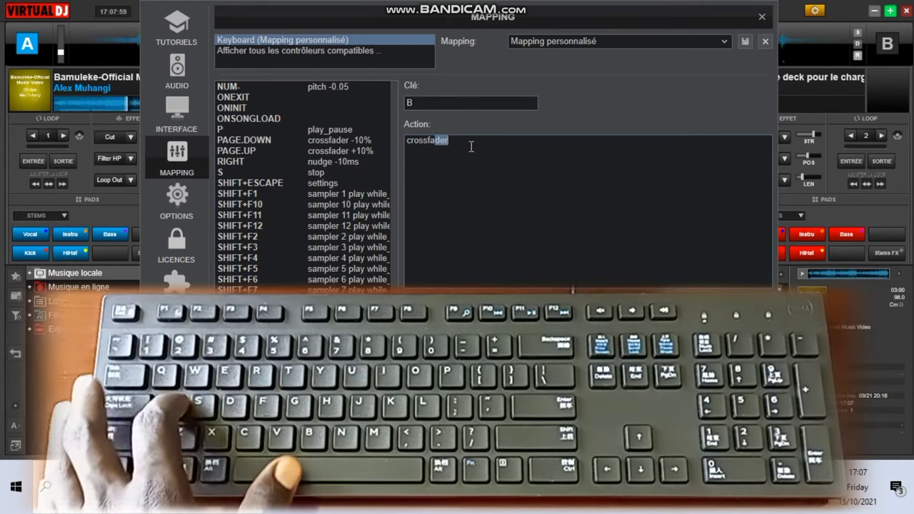
pyautogui.write('fa')
pyautogui.press('BackSpace')
pyautogui.write('der')
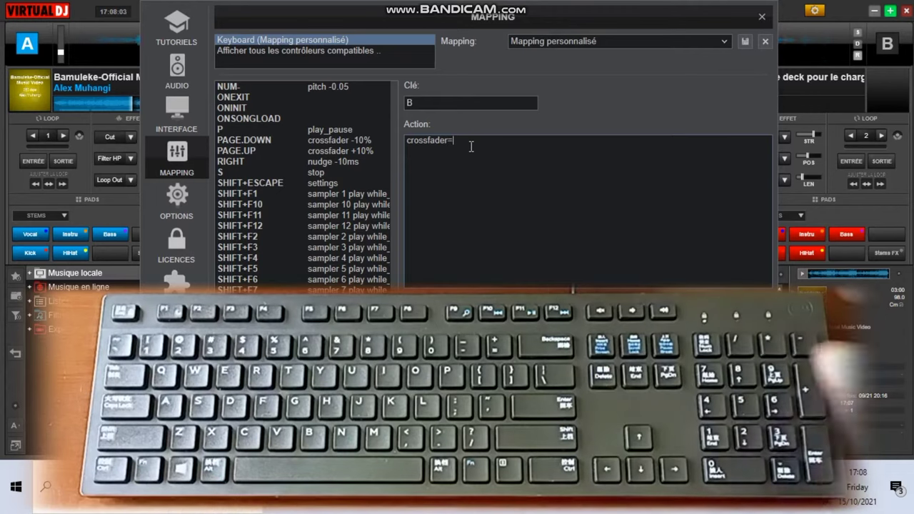
pyautogui.write('=50')
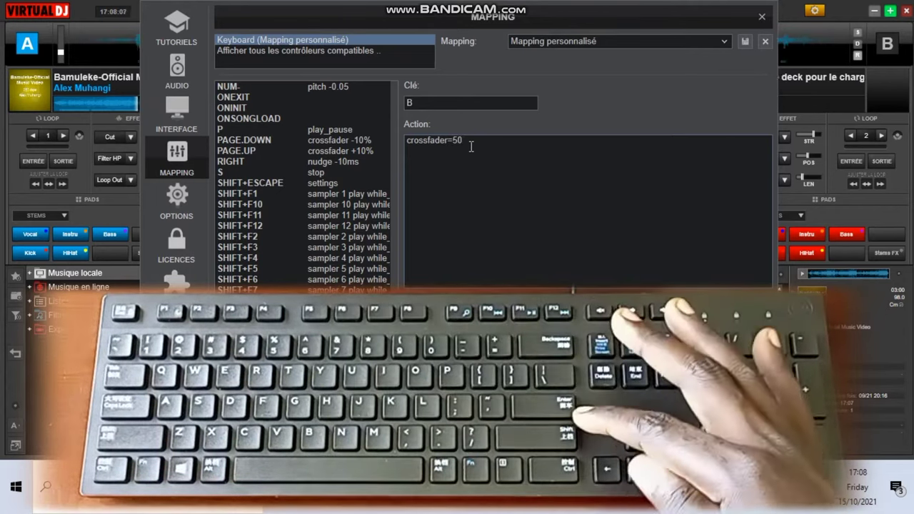
pyautogui.write('%')
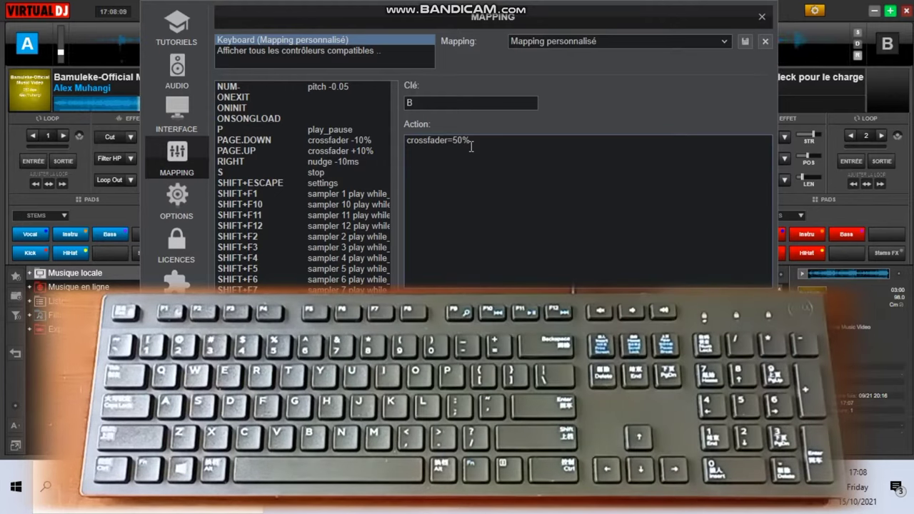
# - Add key N with the action crossfader=100%
pyautogui.click(463, 100)
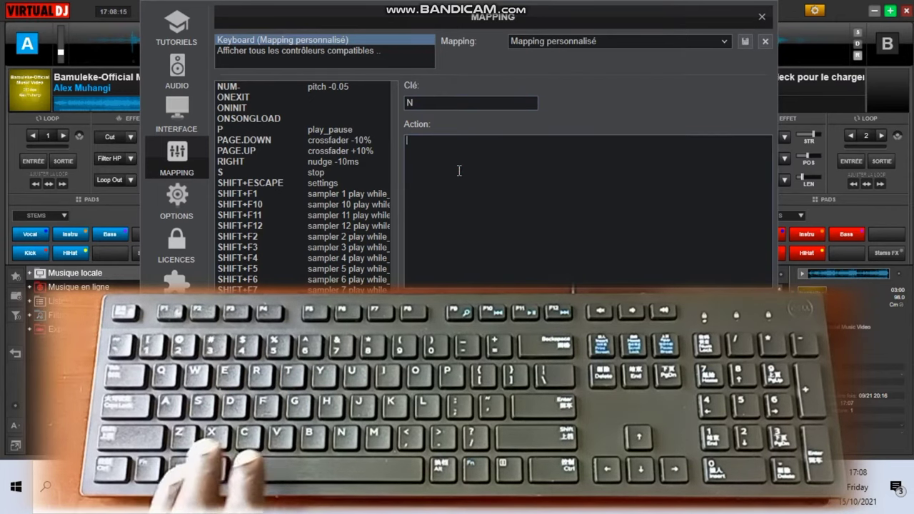
pyautogui.write('crossfade')
pyautogui.write('r=100')
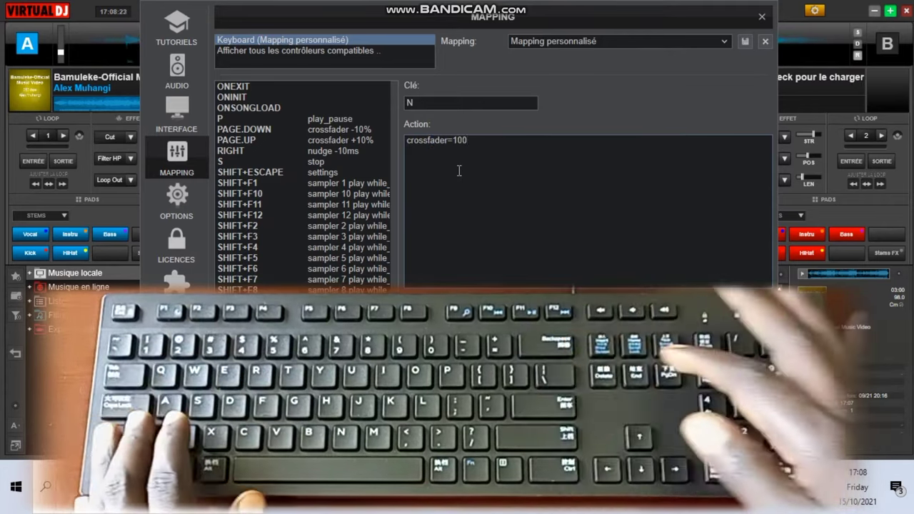
pyautogui.write('%')
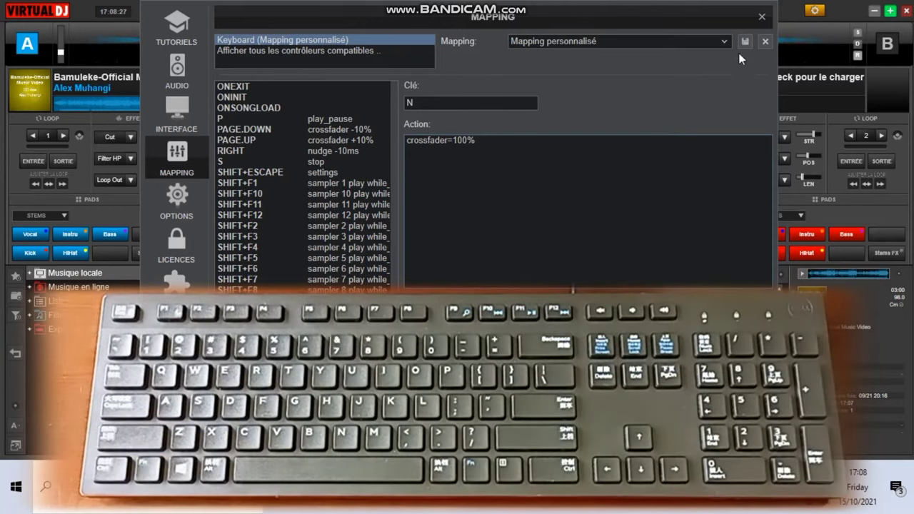
# - Close the settings and test the keys, snapping the crossfader far left then back to centre
pyautogui.click(758, 17)
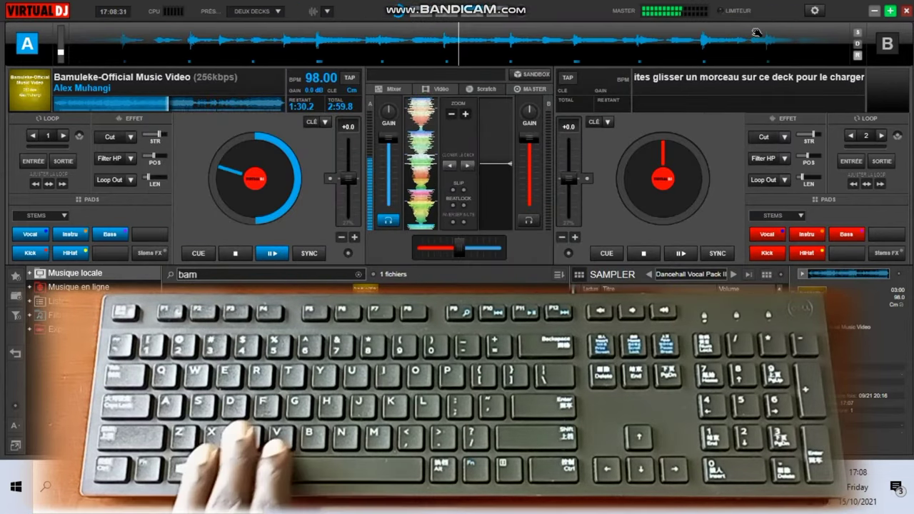
pyautogui.press('c')
pyautogui.press('b')
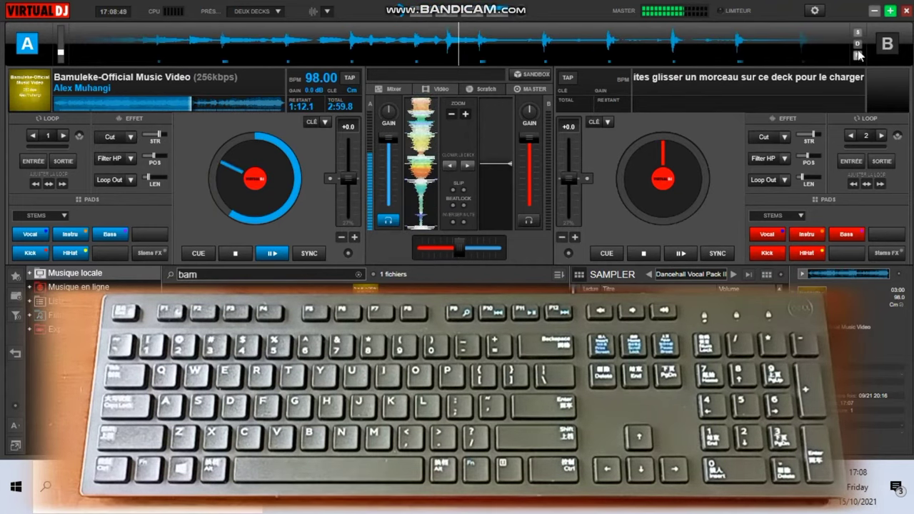
# - Reopen the mapping settings, add the comma key with crossfader=220%, then reselect the key field
pyautogui.click(807, 15)
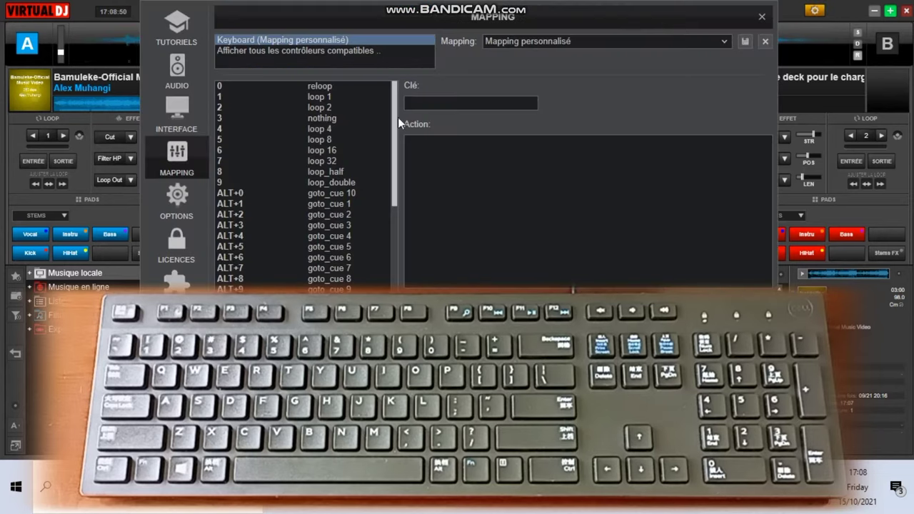
pyautogui.click(478, 103)
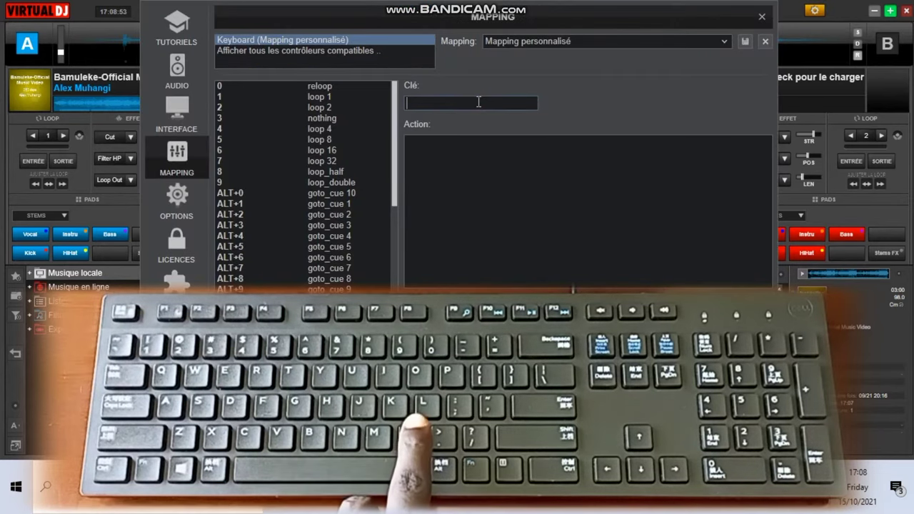
pyautogui.write(',')
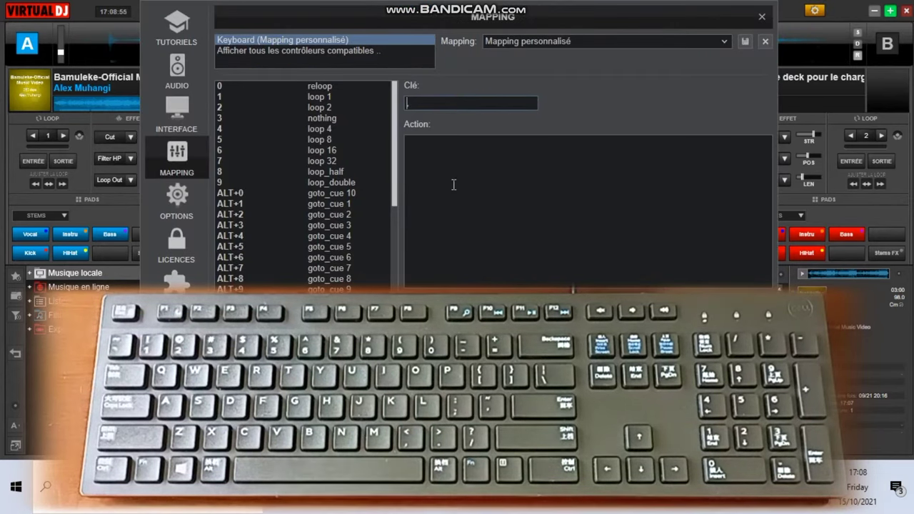
pyautogui.write('c')
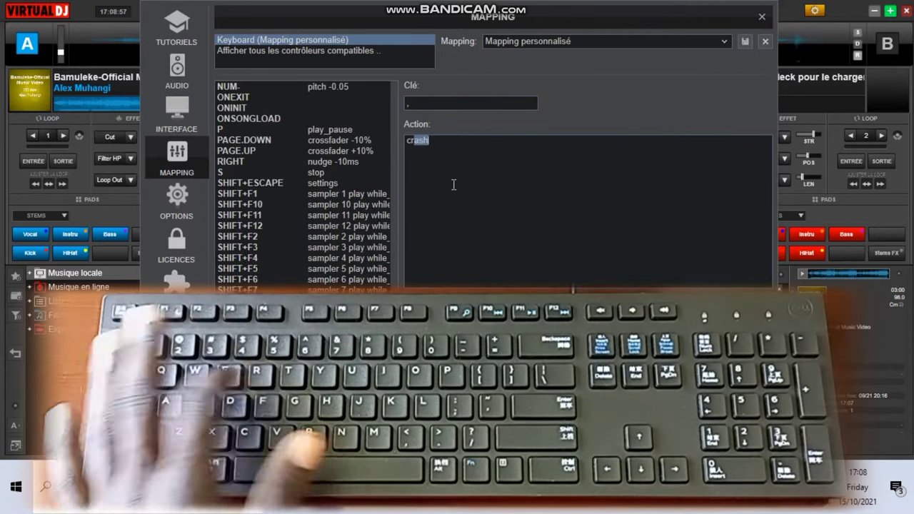
pyautogui.write('ross')
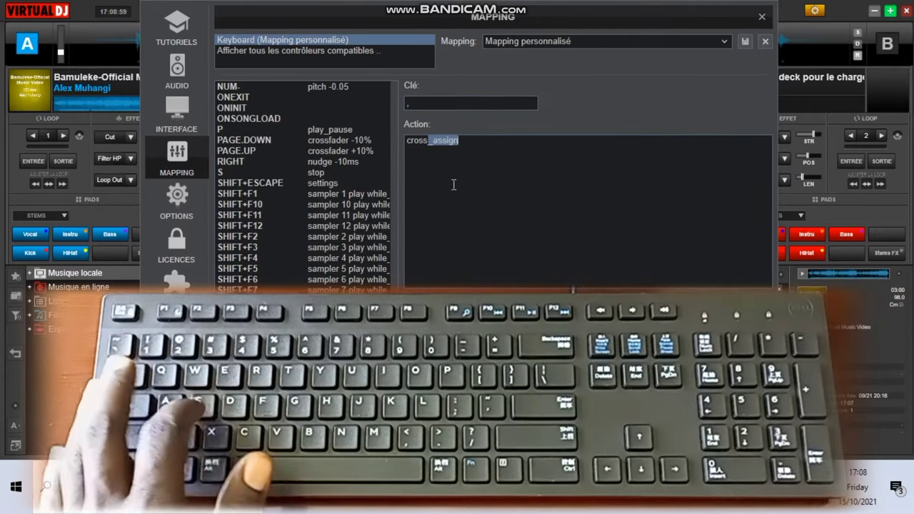
pyautogui.write('fader')
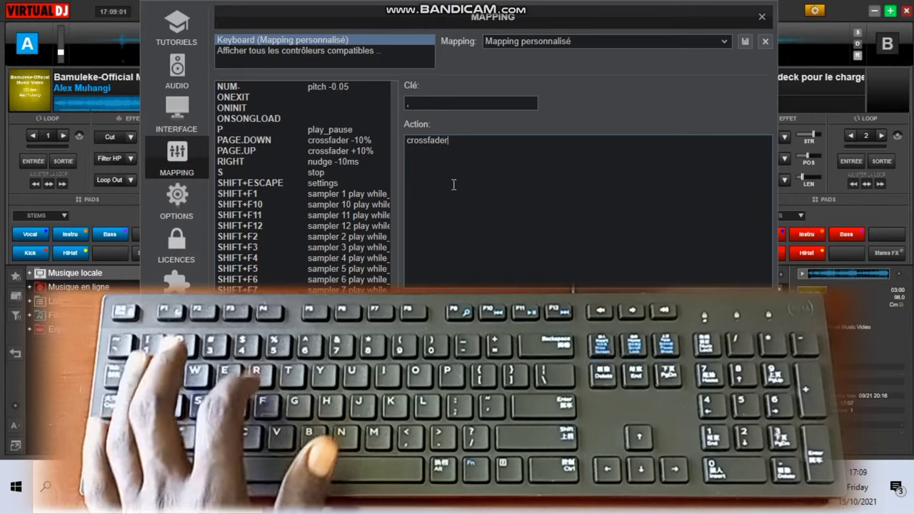
pyautogui.write('=220%')
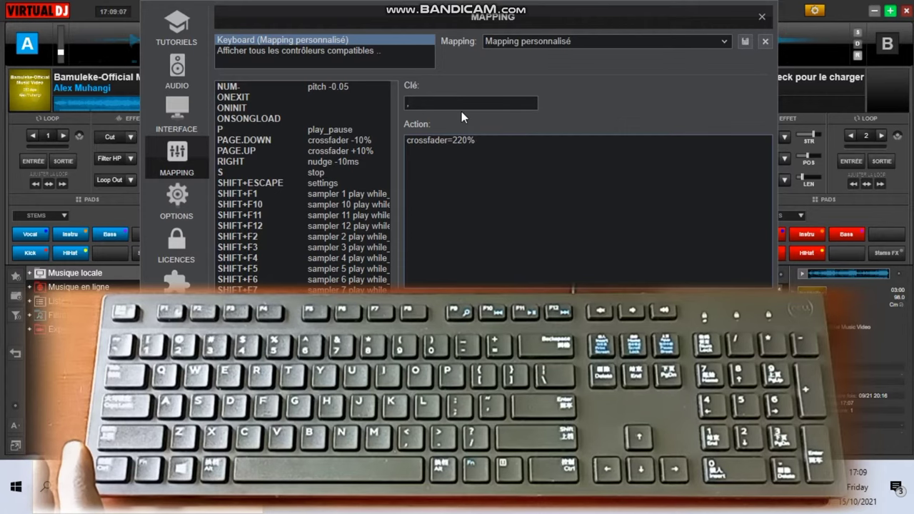
pyautogui.click(461, 104)
# - Give the period key the action crossfader=80%, fixing the misspelled command
pyautogui.press('g')
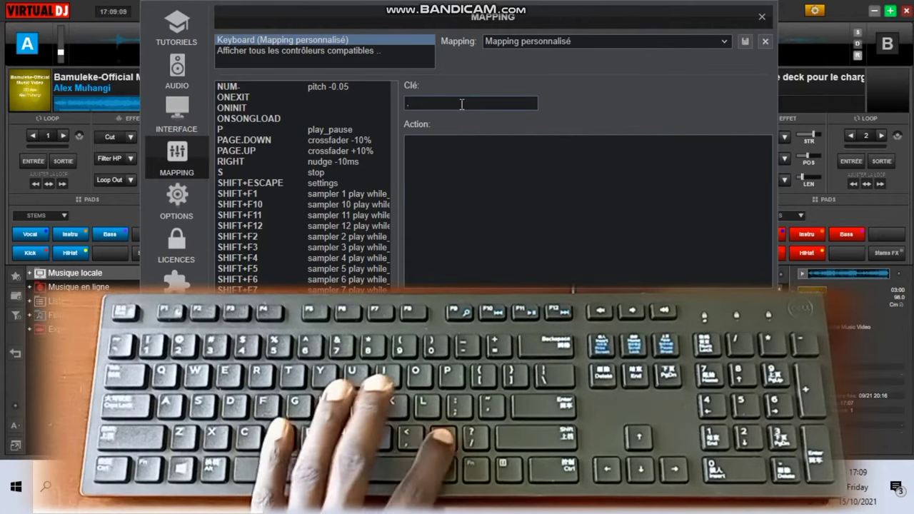
pyautogui.write('cr')
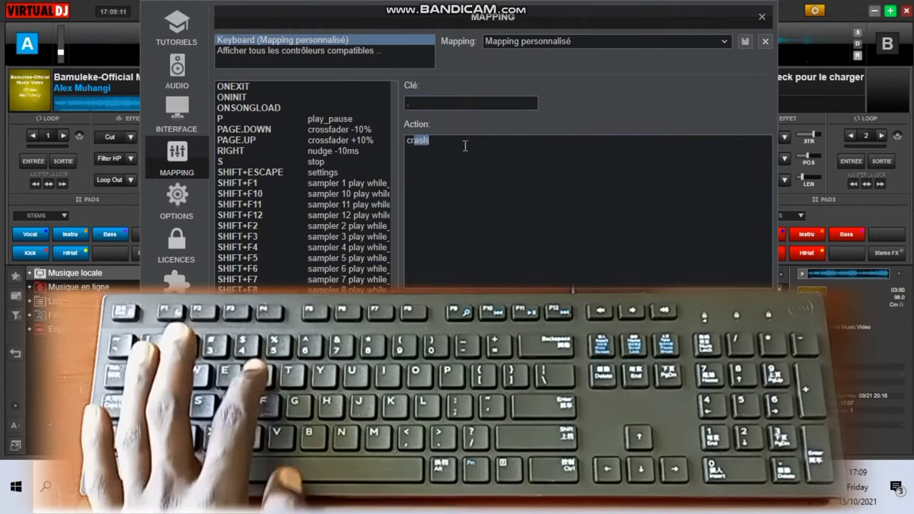
pyautogui.write('oosfader')
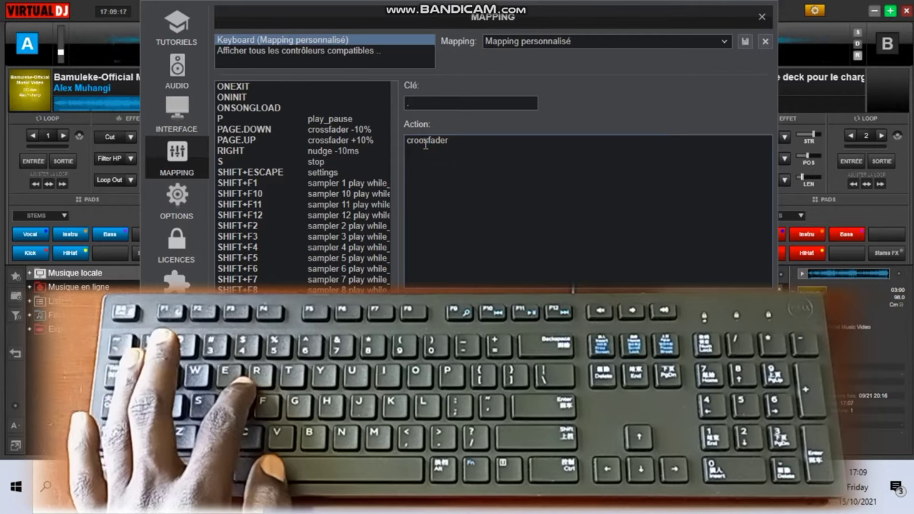
pyautogui.click(424, 141)
pyautogui.press('BackSpace')
pyautogui.write('s')
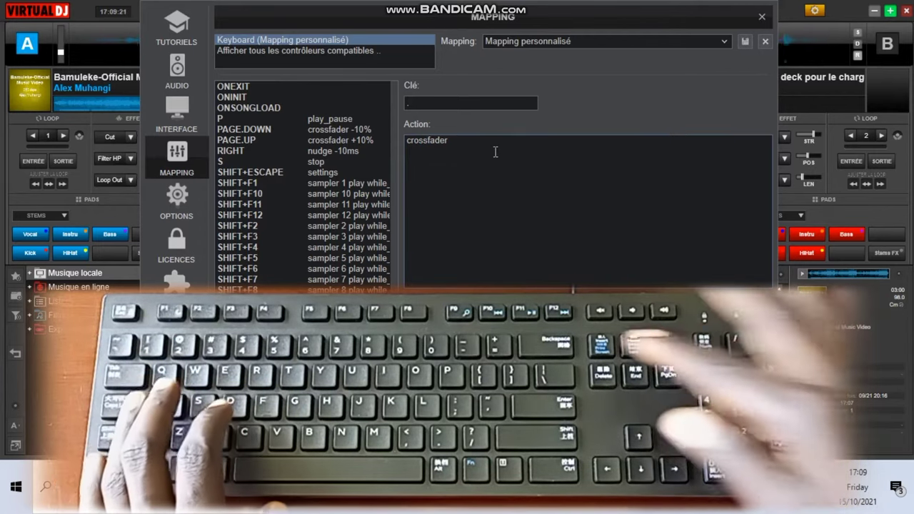
pyautogui.write('=')
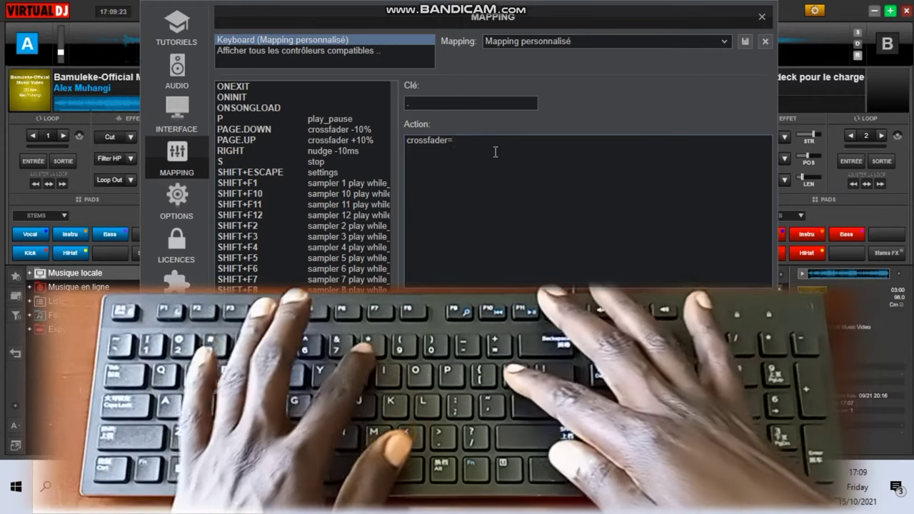
pyautogui.write('80')
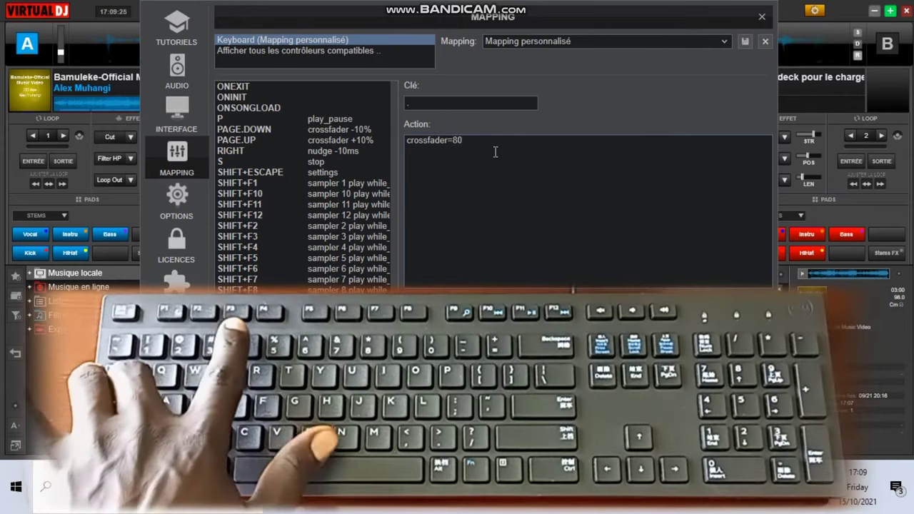
pyautogui.write('%')
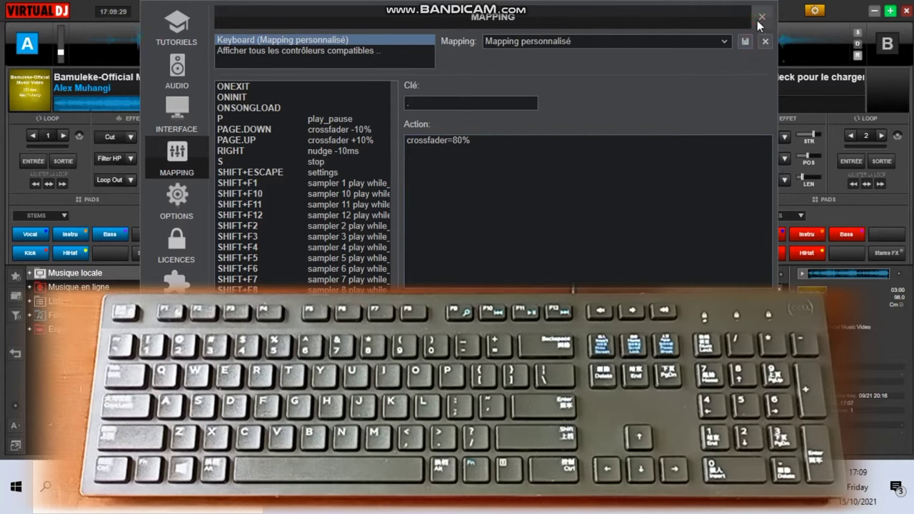
# - Close the settings and test the new keys, jumping the crossfader to far right and 80%
pyautogui.click(757, 19)
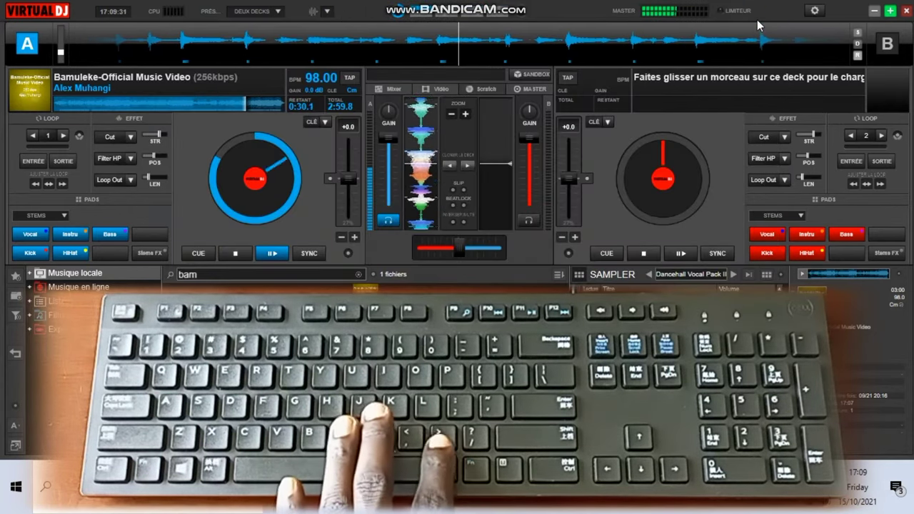
pyautogui.press('h')
pyautogui.press('m')
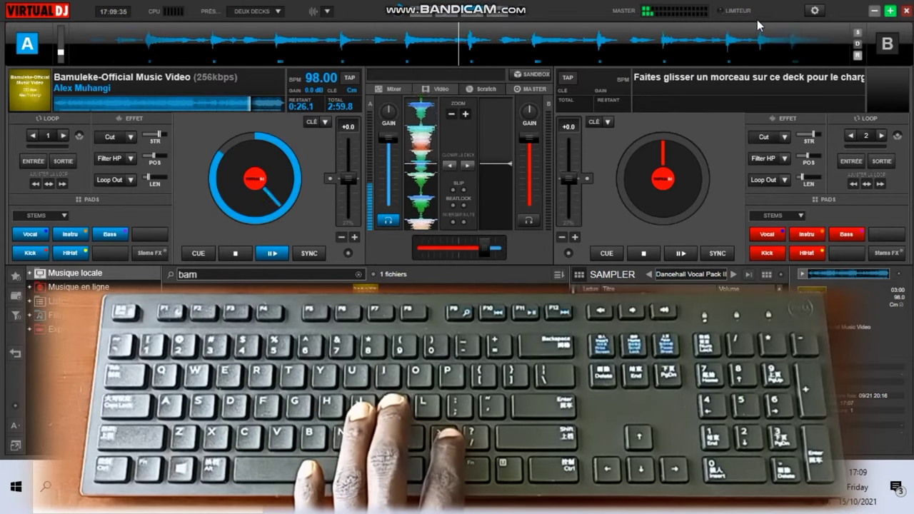
# - Retest the far-right and 80% jumps, then change the comma key's action to crossfader=20%
pyautogui.press('j')
pyautogui.press('m')
pyautogui.click(813, 11)
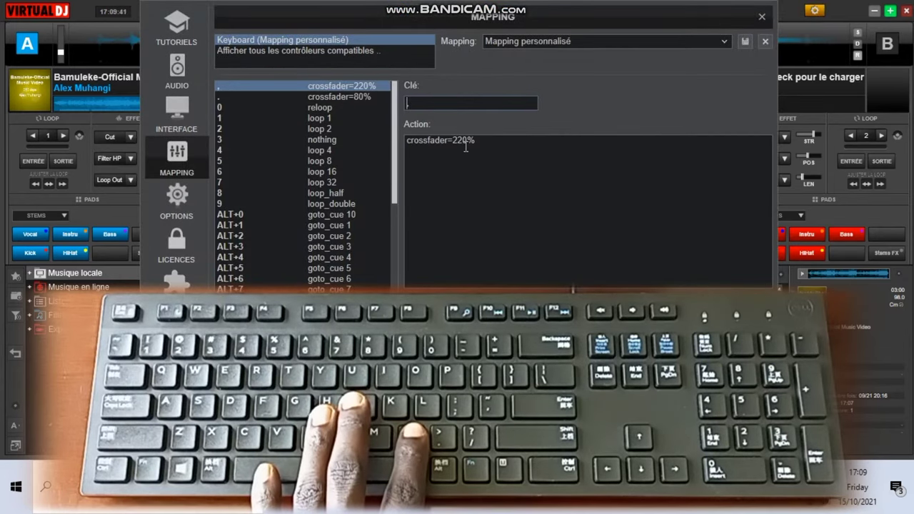
pyautogui.press('Delete')
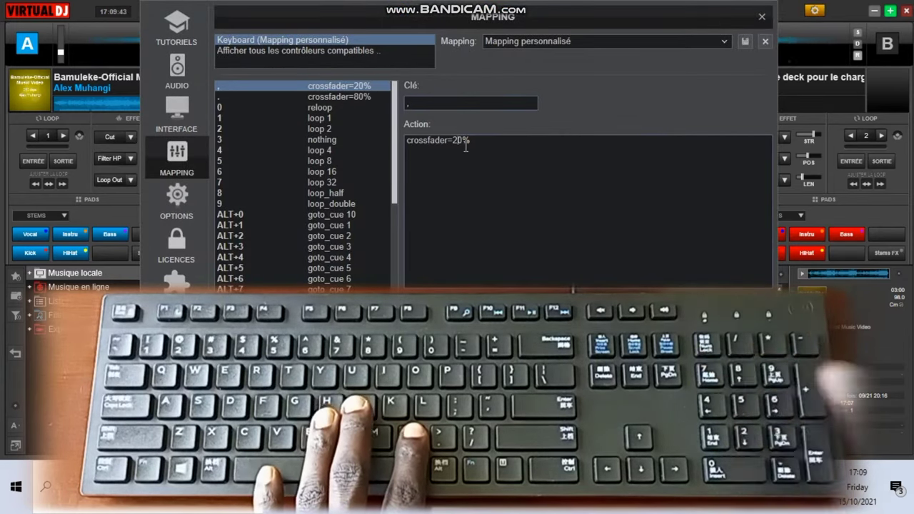
pyautogui.click(761, 17)
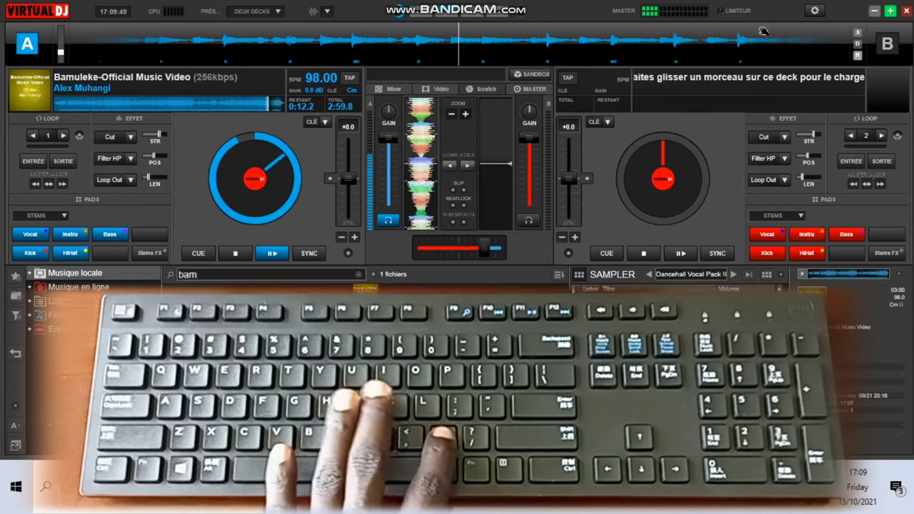
# - Test the comma key's 20% jump, seek deck A back, and drag the crossfader to centre
pyautogui.press(',')
pyautogui.click(192, 104)
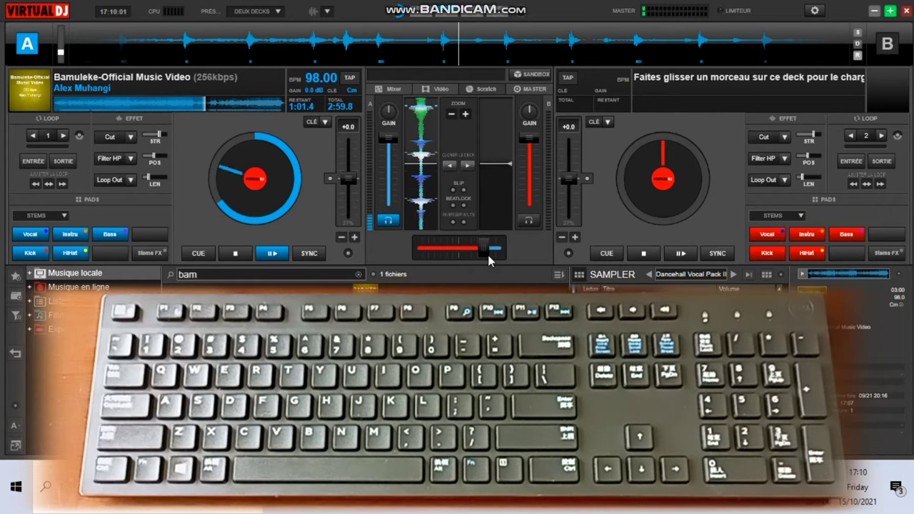
pyautogui.moveTo(488, 255); pyautogui.dragTo(468, 272)
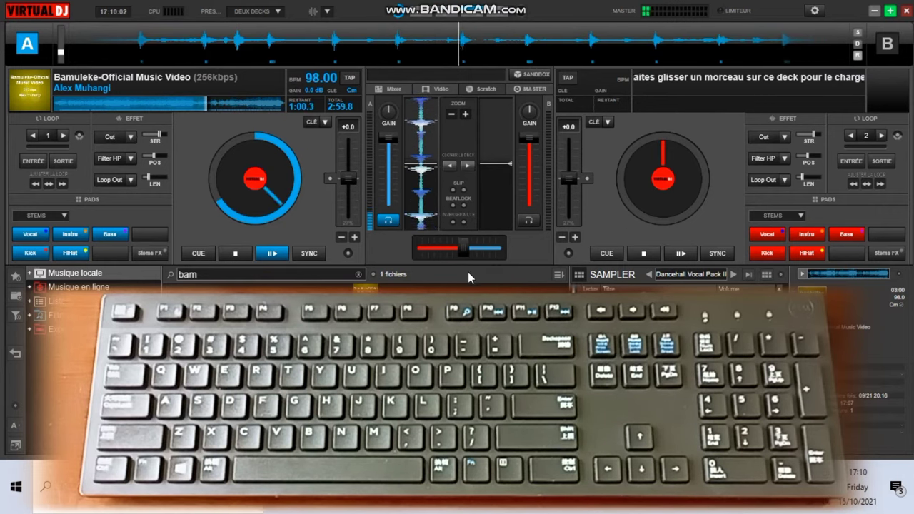
# - In the keyboard mapping settings, assign the Up arrow key the action 'crossfader +10%'
pyautogui.click(814, 11)
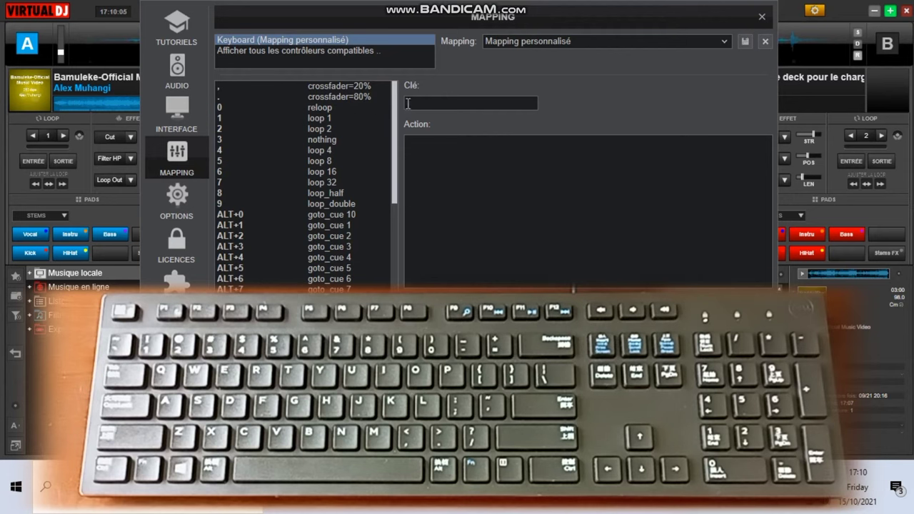
pyautogui.press('Up')
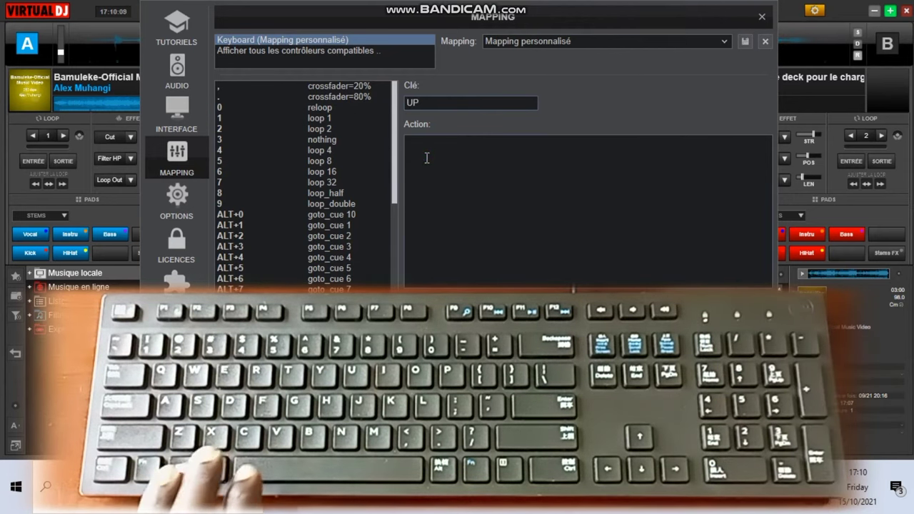
pyautogui.write('croo')
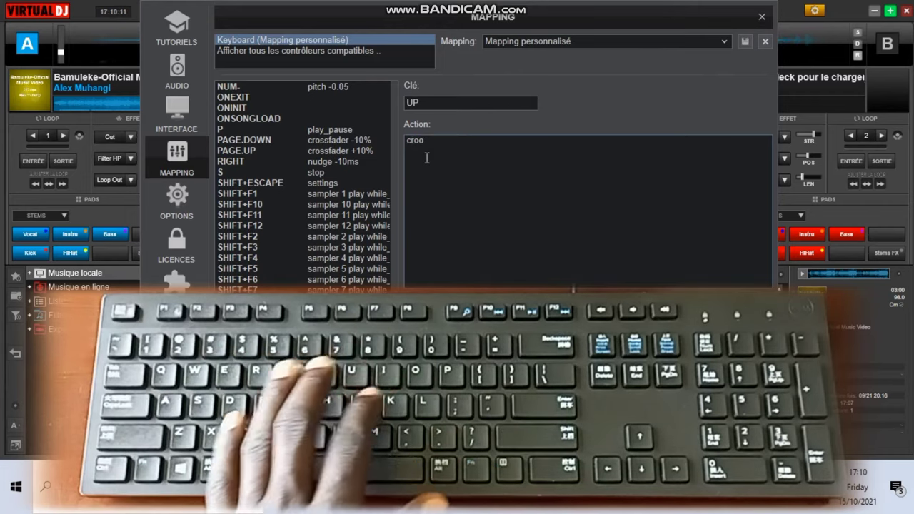
pyautogui.press('BackSpace')
pyautogui.write('ssfaderr')
pyautogui.press('BackSpace')
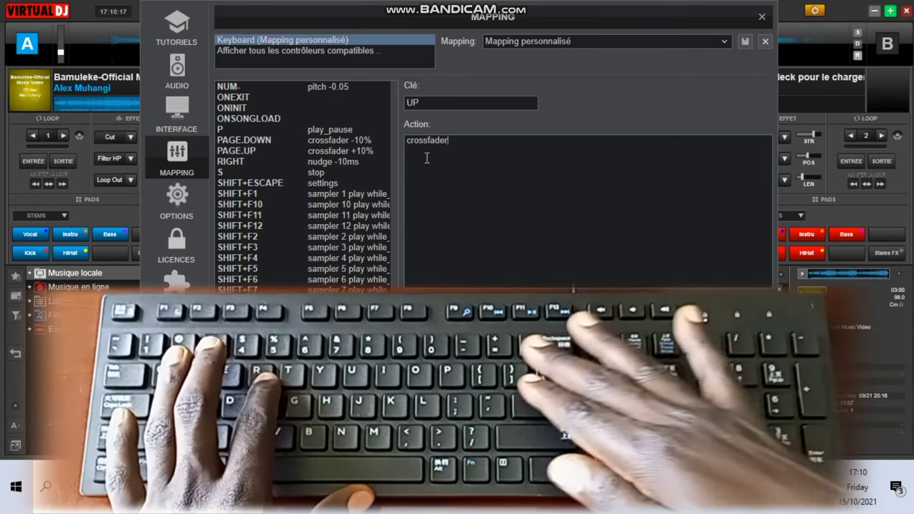
pyautogui.write('=')
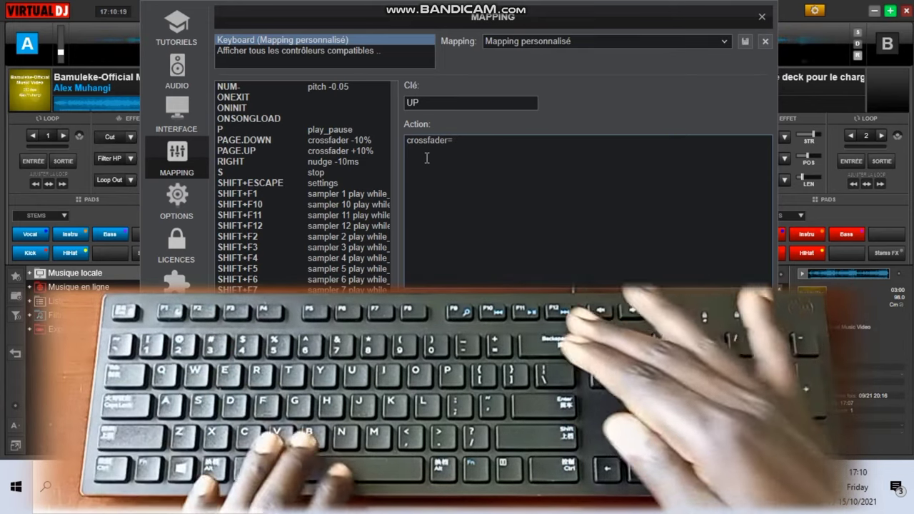
pyautogui.press('BackSpace')
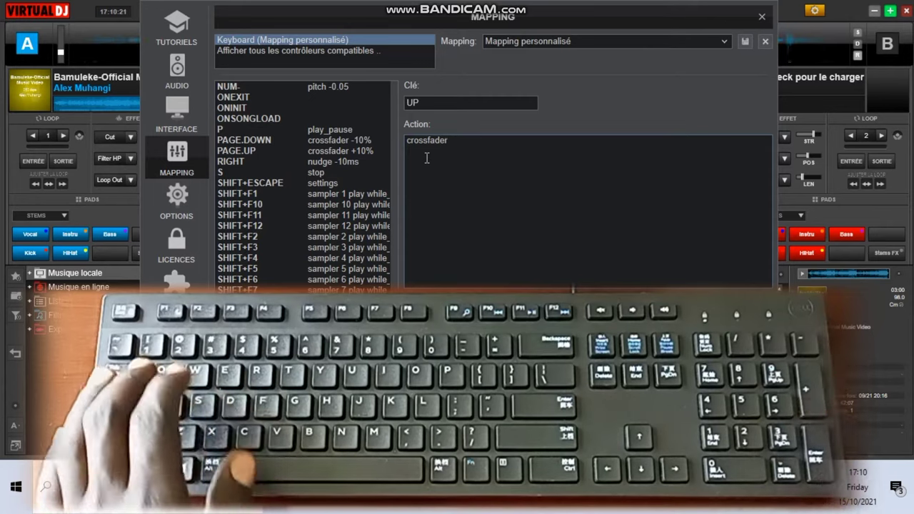
pyautogui.write('+10%')
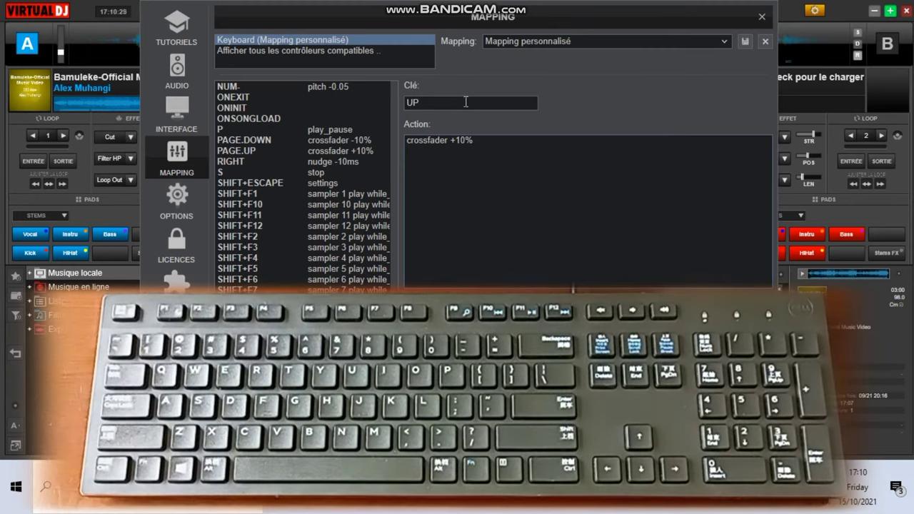
# - Assign the Down arrow key the action 'crossfader -10%'
pyautogui.press('Down')
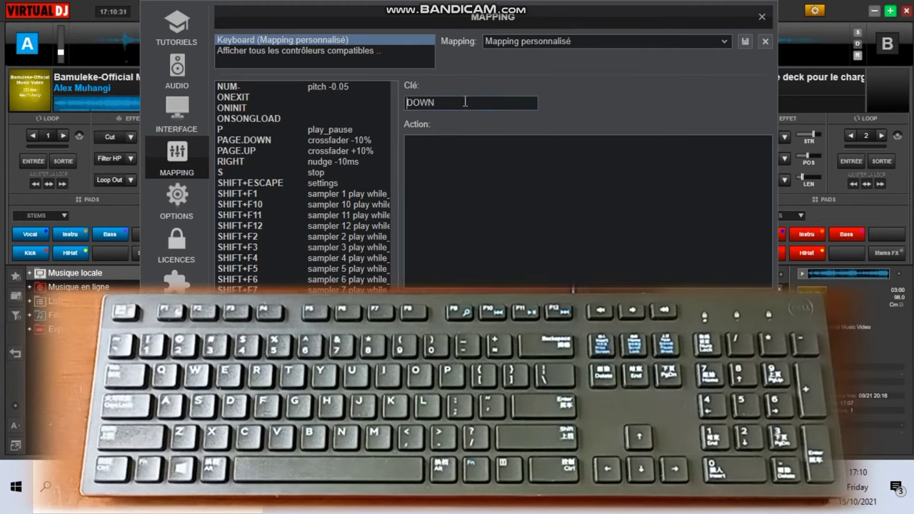
pyautogui.write('cr')
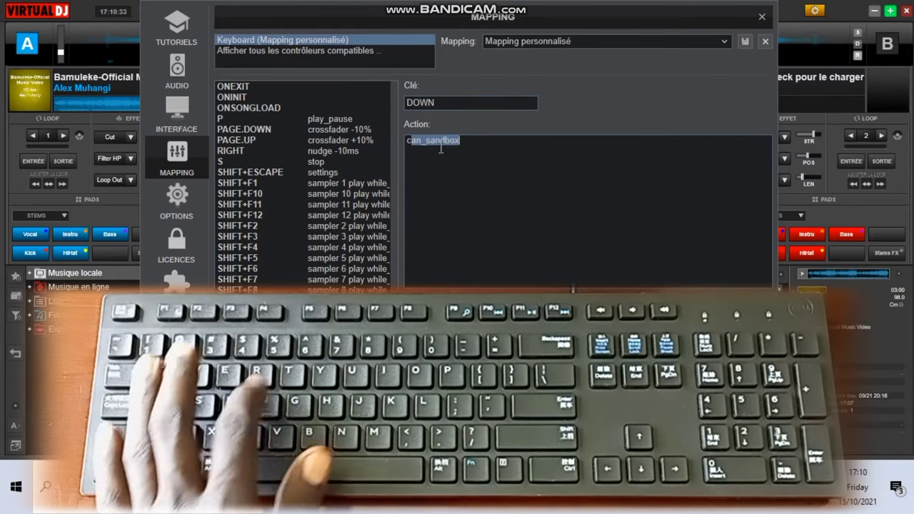
pyautogui.write('o')
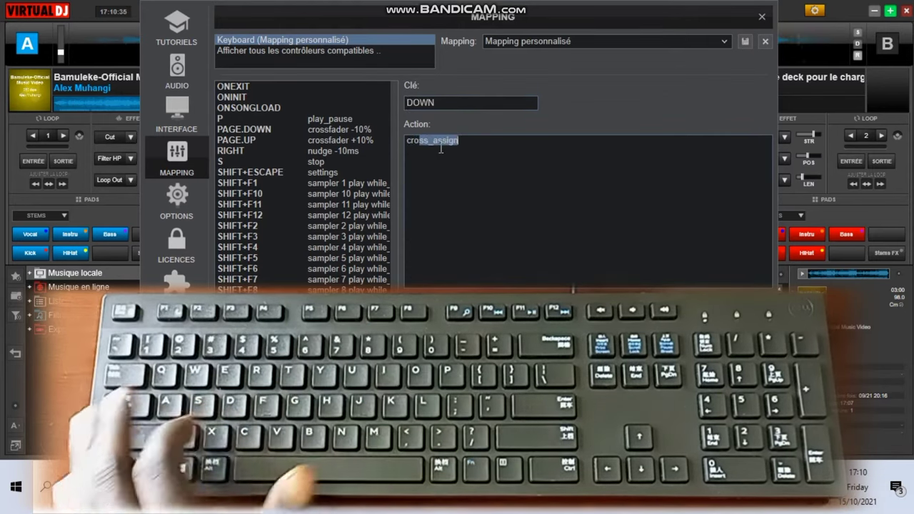
pyautogui.write('ssfader')
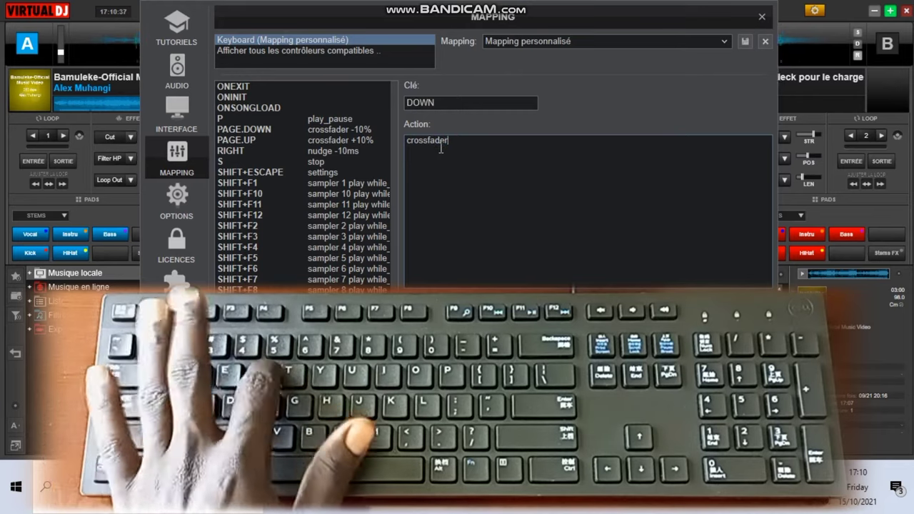
pyautogui.write(' -10')
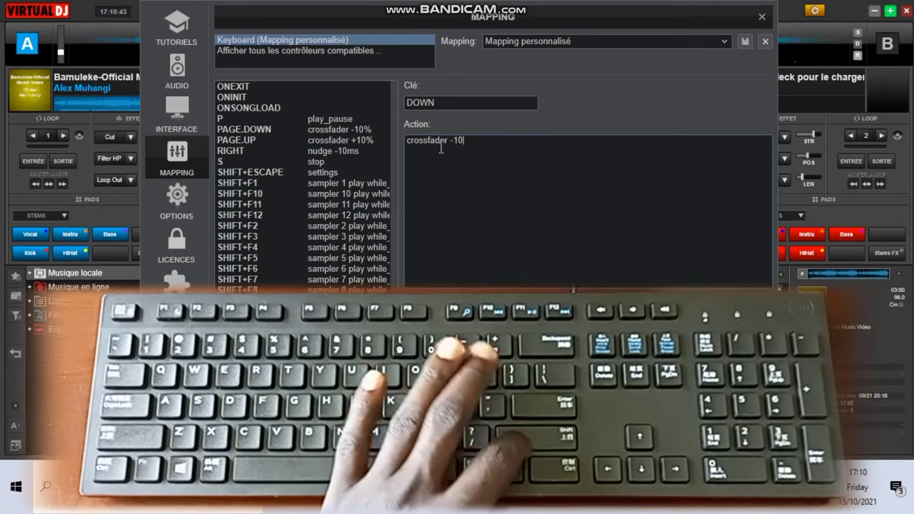
pyautogui.write('%')
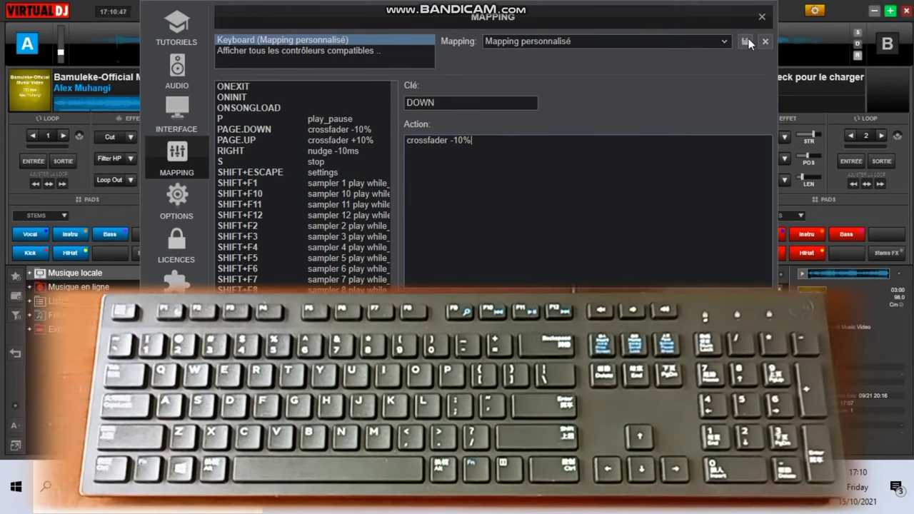
# - Close the mapping settings, nudge the crossfader with Up/Down, then jump it far right and left with N and B
pyautogui.click(760, 18)
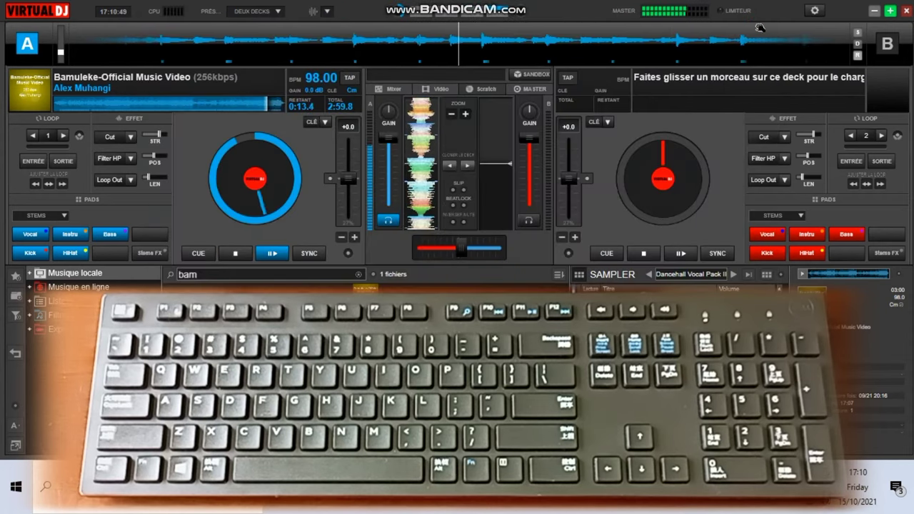
pyautogui.press('Up')
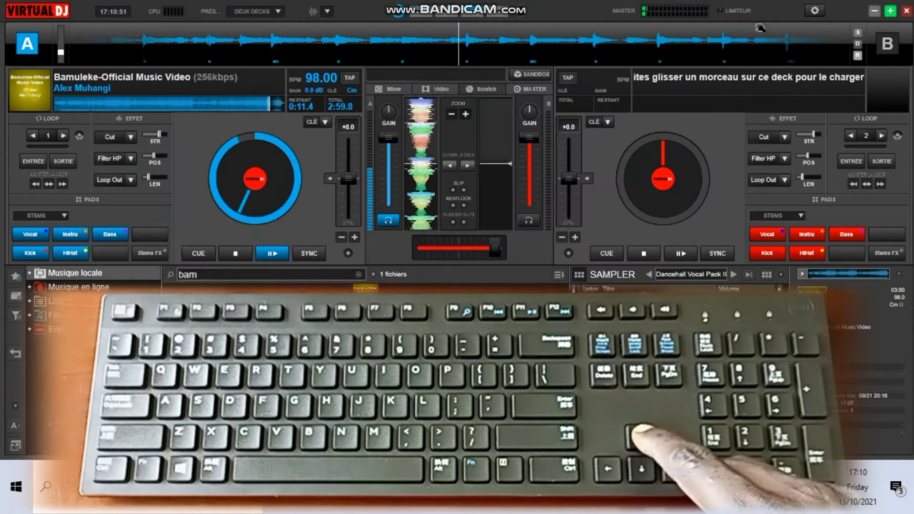
pyautogui.press('Down')
pyautogui.press('Down')
pyautogui.press('Down')
pyautogui.press('Down')
pyautogui.press('Down')
pyautogui.press('Down')
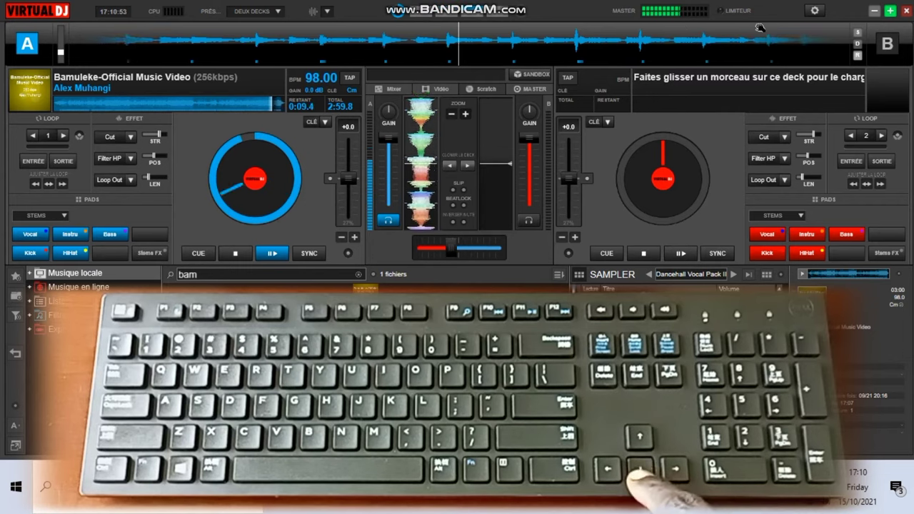
pyautogui.press('Down')
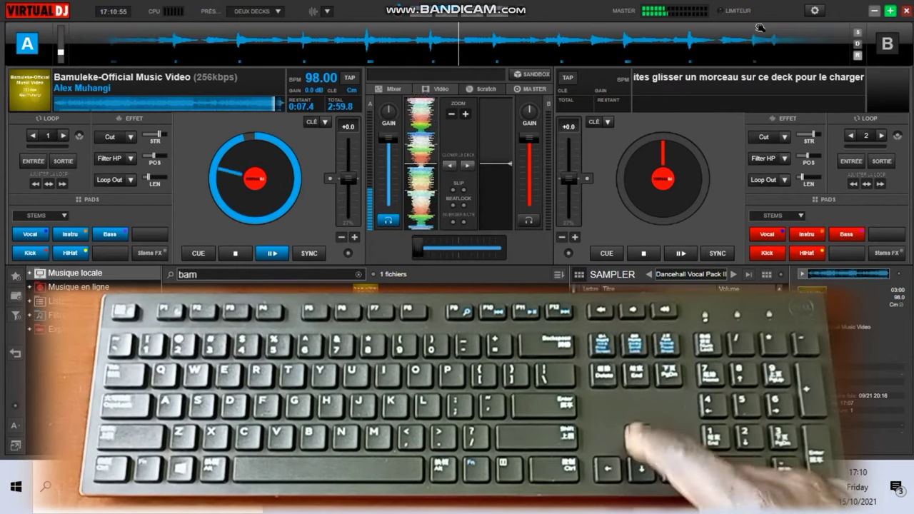
pyautogui.press('n')
pyautogui.press('b')
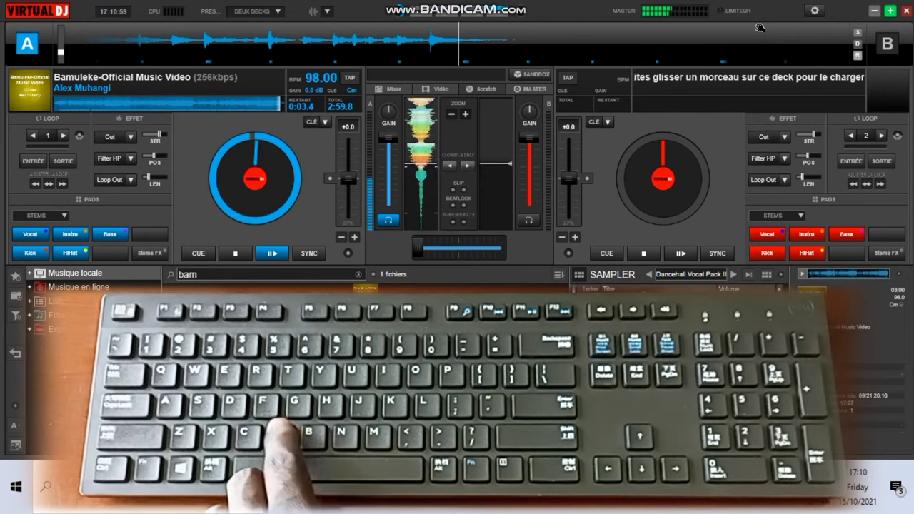